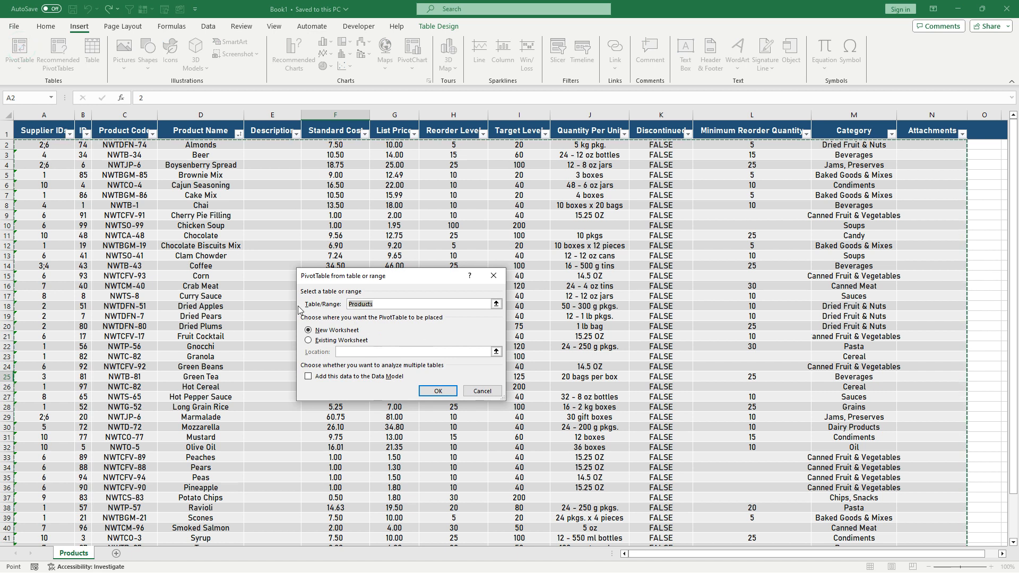
- Create a PivotTable on a new worksheet from columns A to N of the Products sheet and name it MyPivot2
left_click_drag(44, 111, 932, 115)
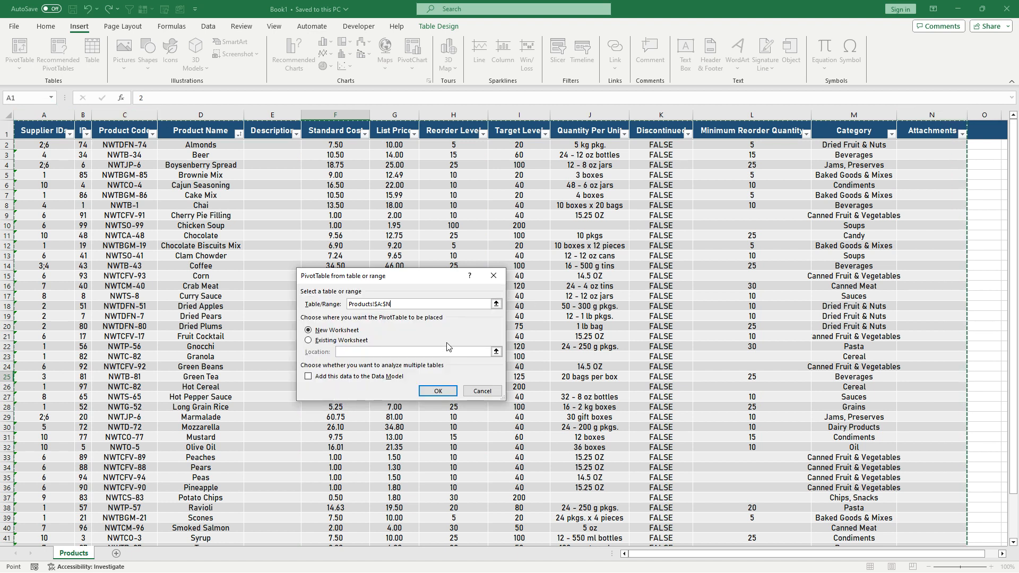
left_click(433, 391)
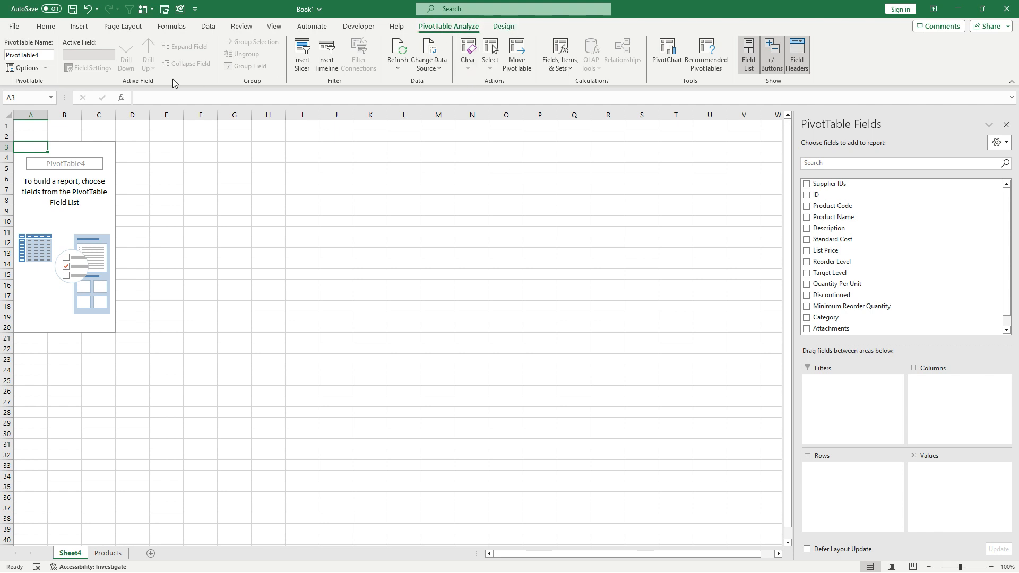
left_click_drag(9, 55, 59, 55)
type("MyPivot2")
key("Return")
- Build the report with Product Name as rows and the sum of Standard Cost as values
left_click(748, 56)
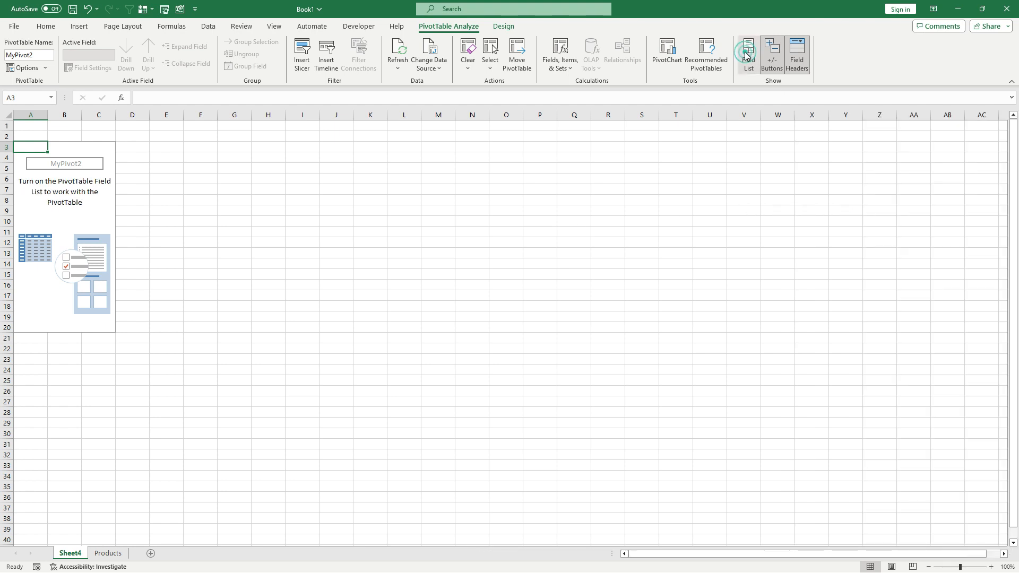
left_click(747, 55)
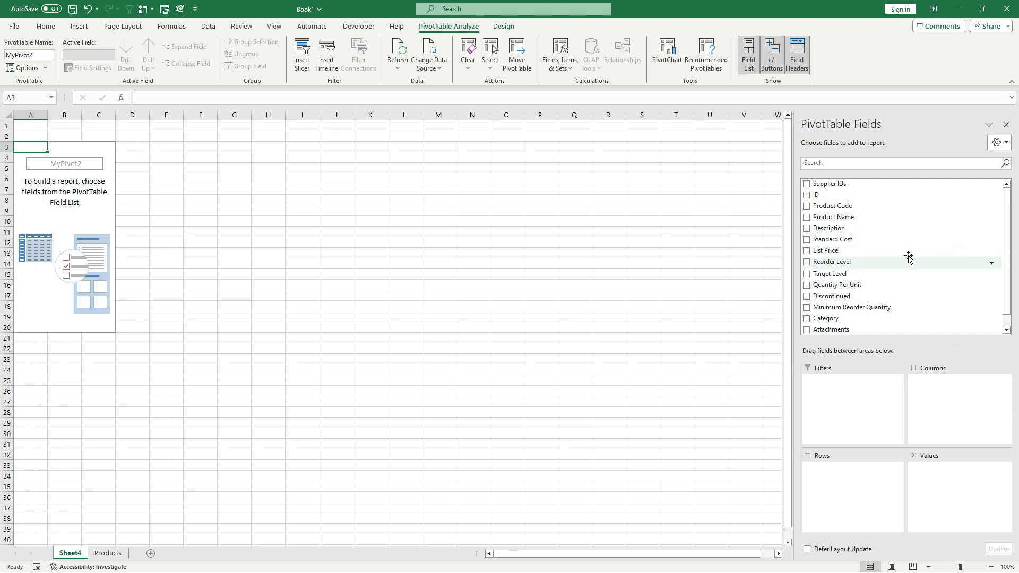
left_click_drag(821, 218, 933, 389)
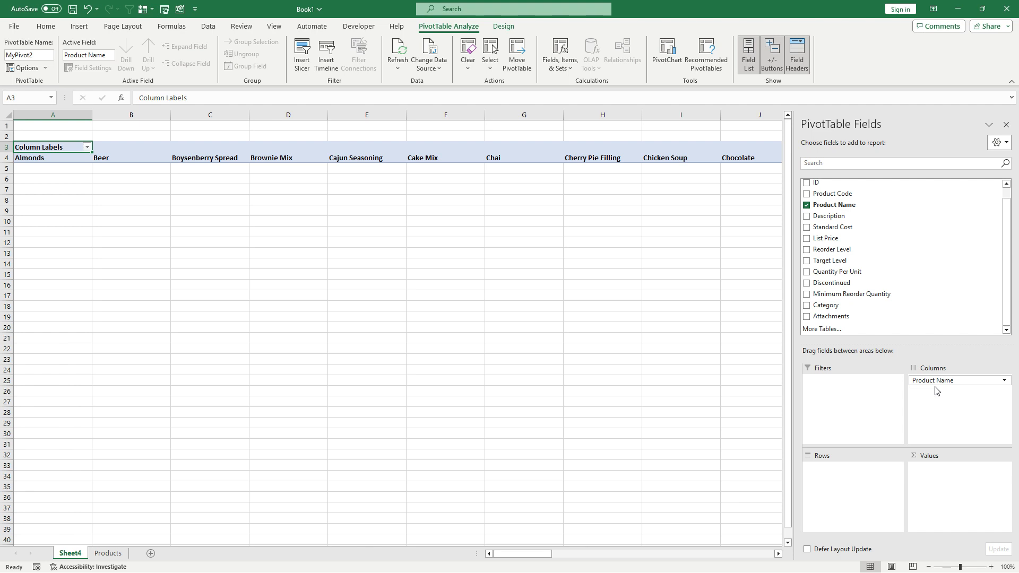
left_click_drag(949, 380, 839, 484)
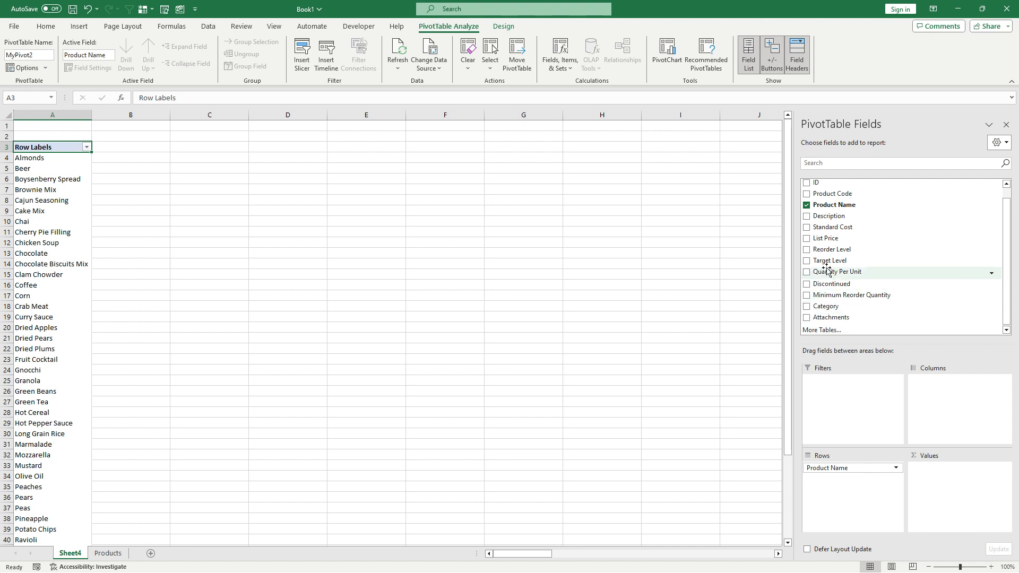
left_click_drag(837, 230, 944, 487)
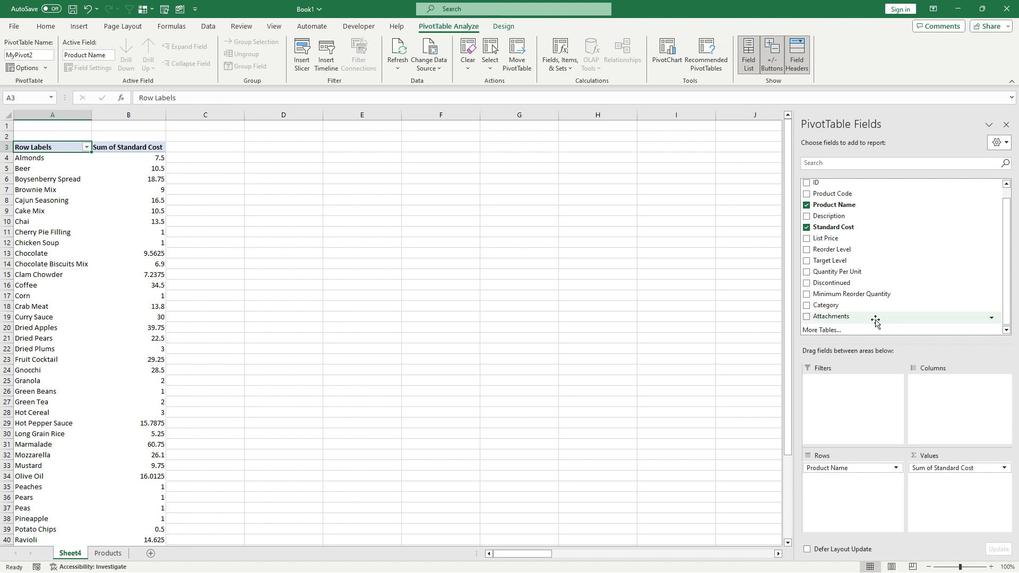
- Add Category as the column field and examine the report's grand total column and row
left_click_drag(828, 307, 939, 381)
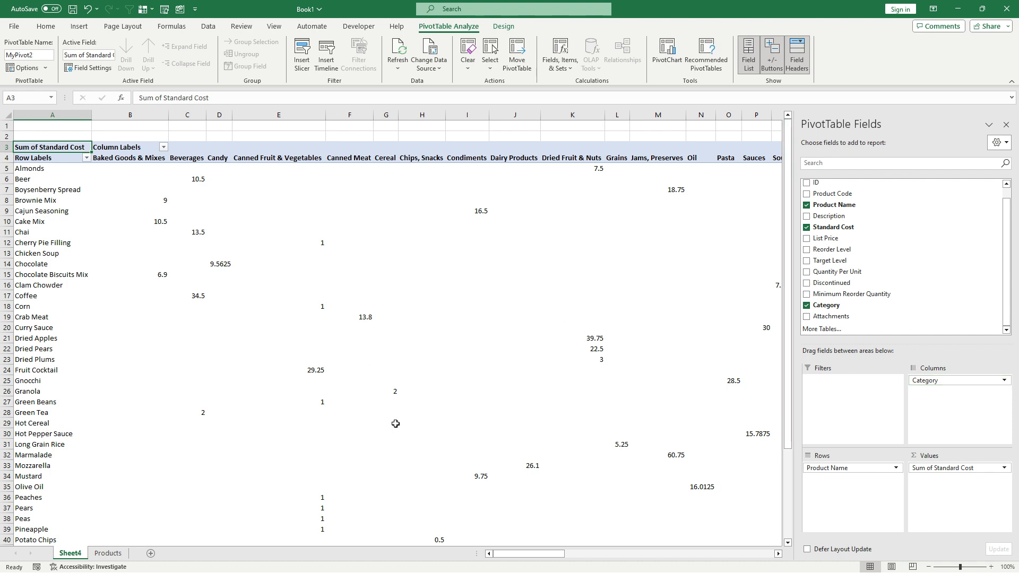
left_click_drag(510, 554, 534, 562)
left_click(584, 159)
scroll(451, 420, "down", 7)
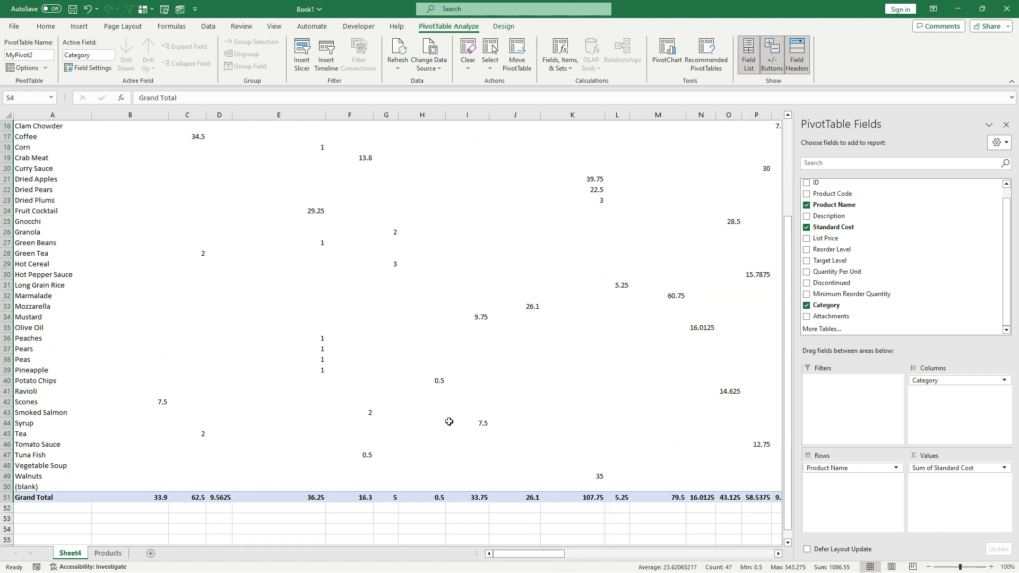
left_click(6, 434)
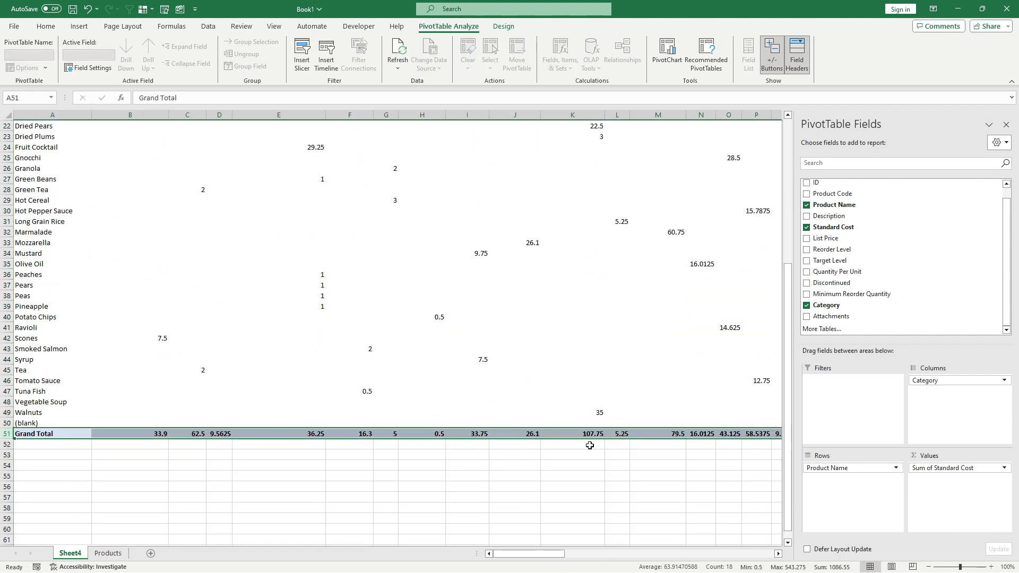
scroll(525, 359, "up", 7)
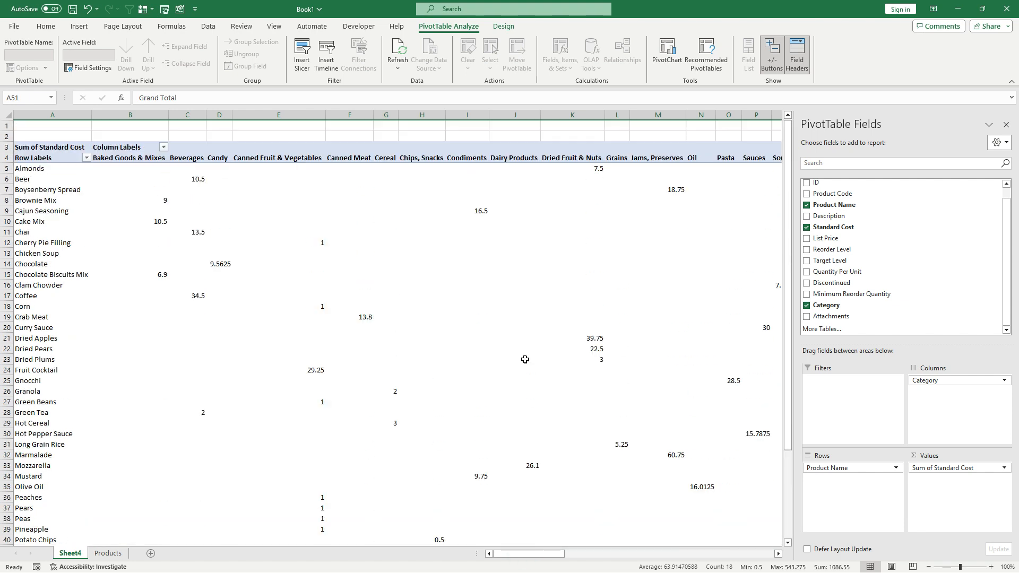
- Move Category to the report filter and show only Canned Fruit & Vegetables, Canned Meat and Cereal
left_click(378, 295)
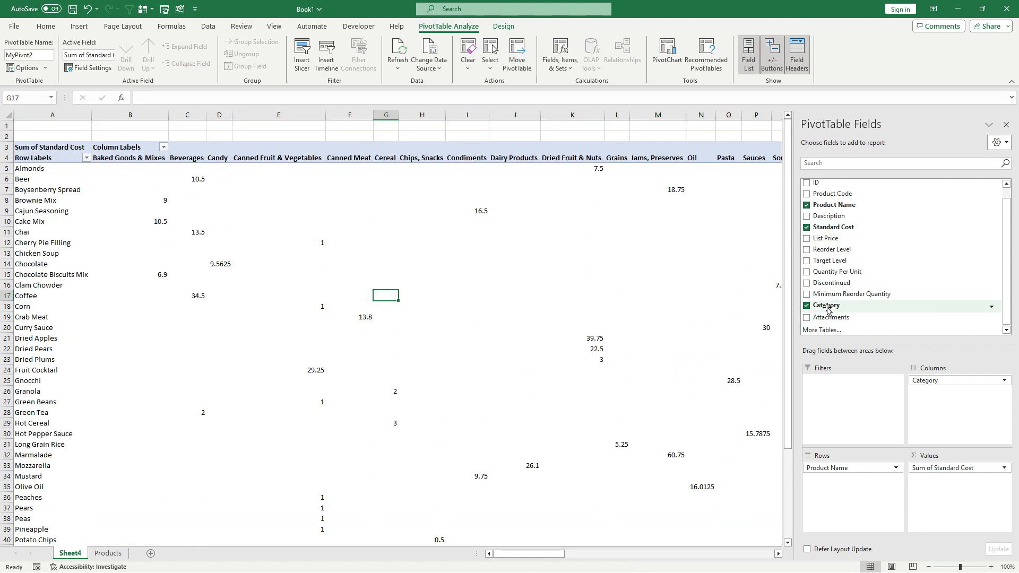
left_click_drag(829, 310, 834, 396)
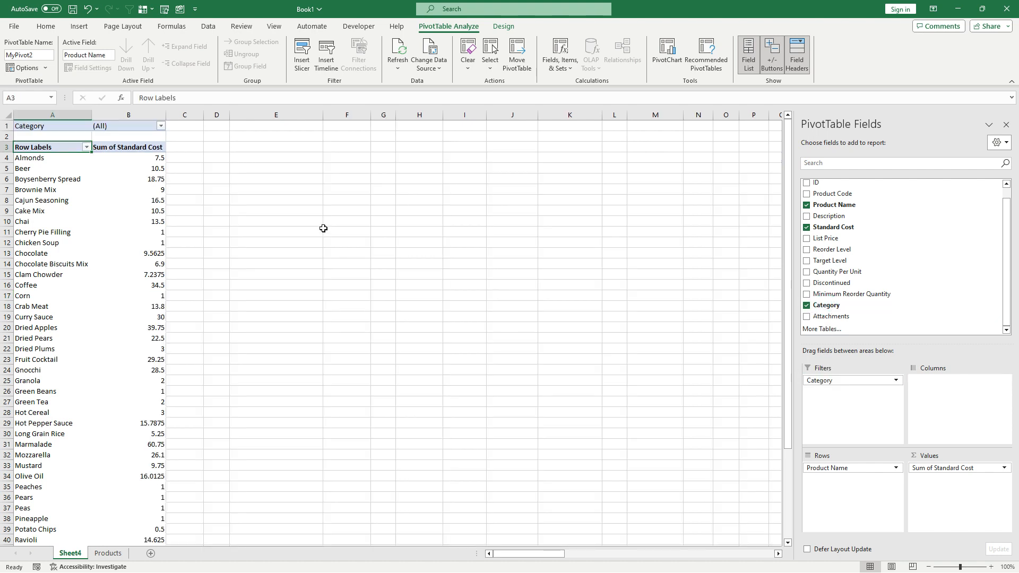
left_click(161, 126)
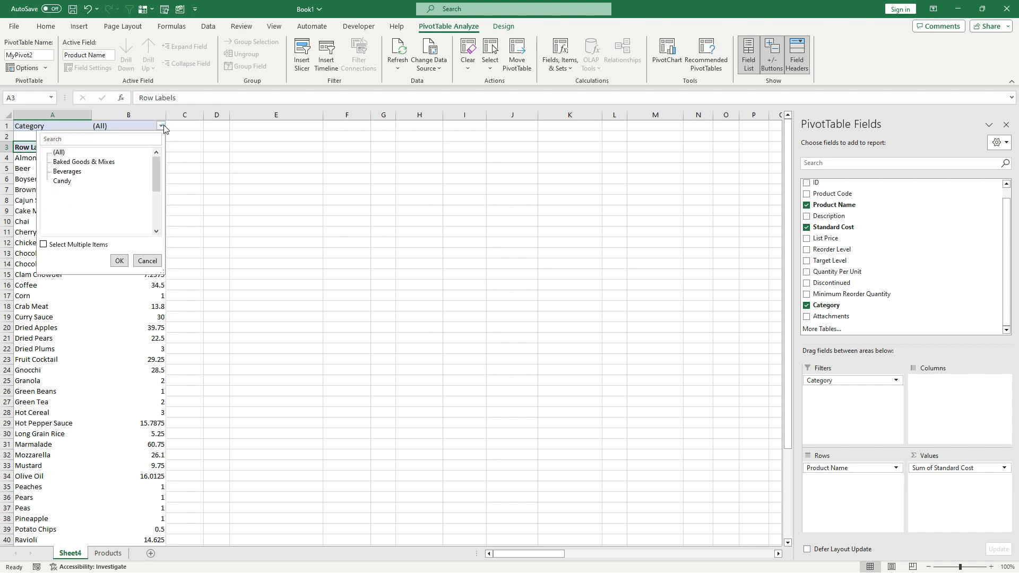
left_click(66, 248)
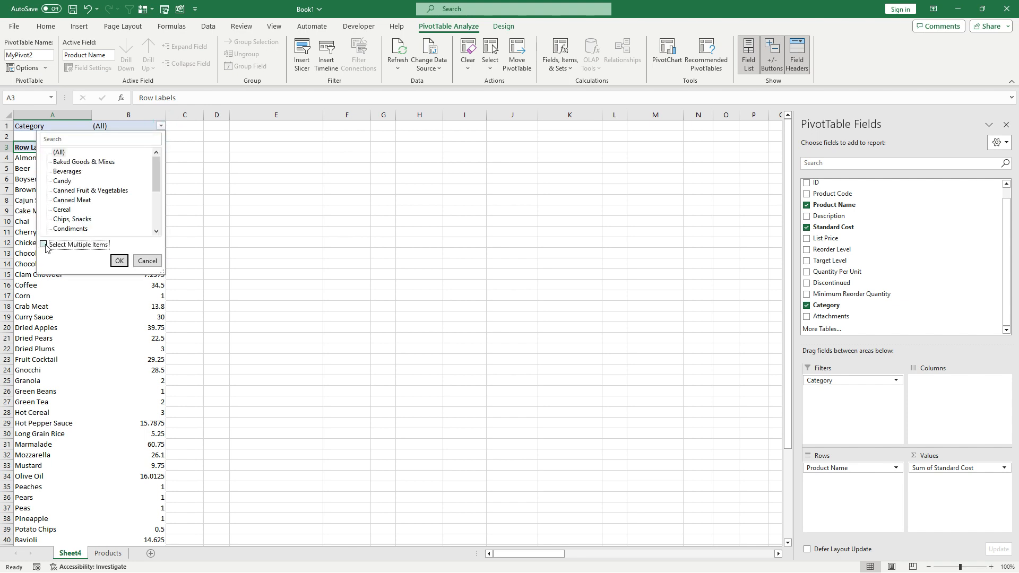
left_click(55, 153)
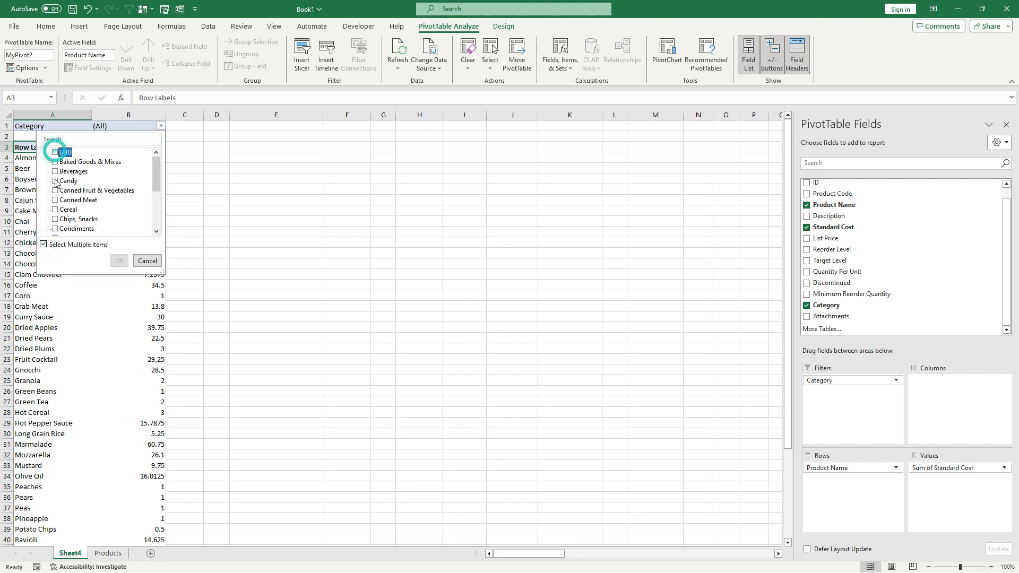
left_click(55, 190)
left_click(55, 200)
left_click(56, 210)
left_click(119, 261)
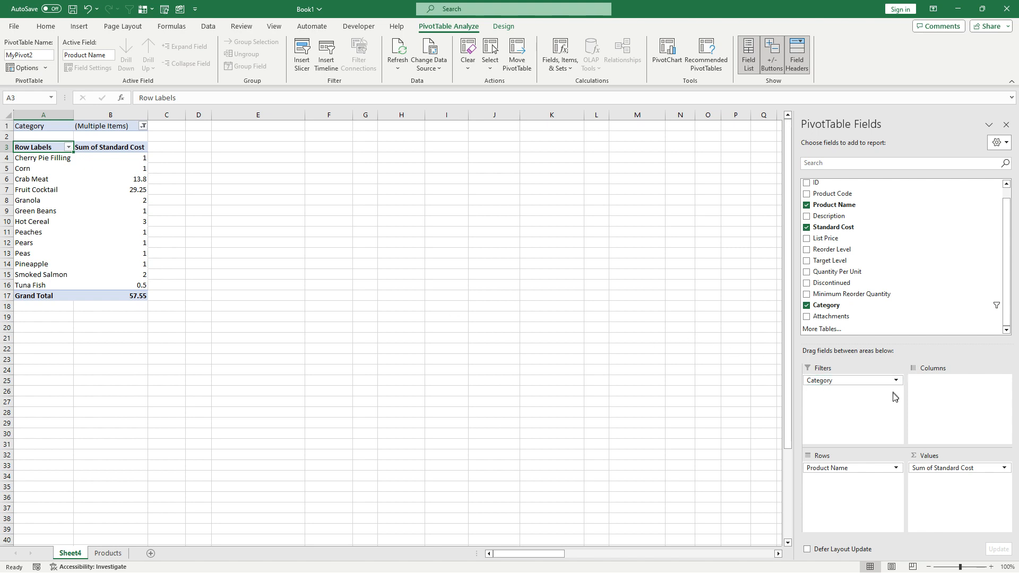
- Summarize the Standard Cost value field by Count and check the product rows
left_click(1005, 470)
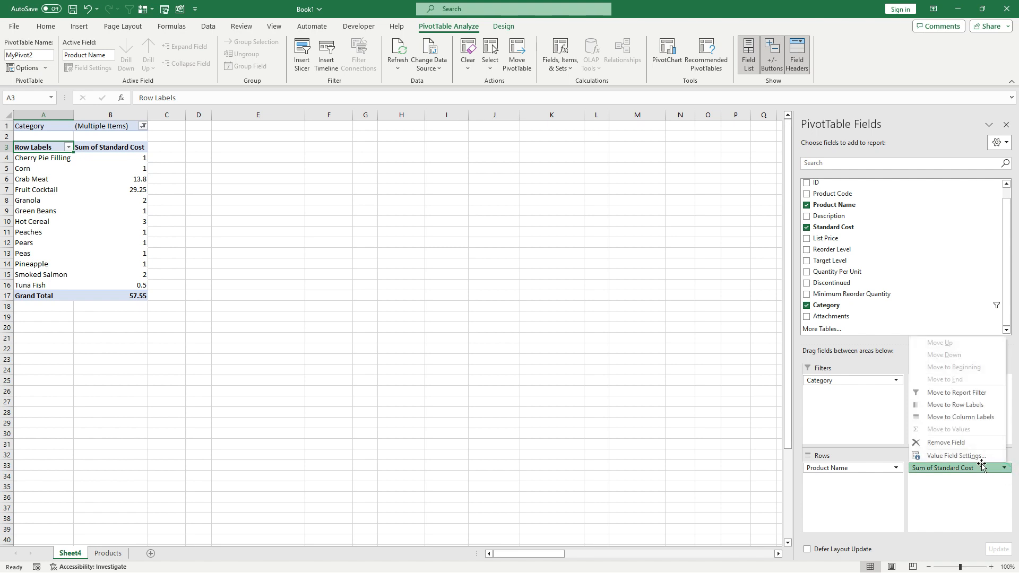
left_click(950, 456)
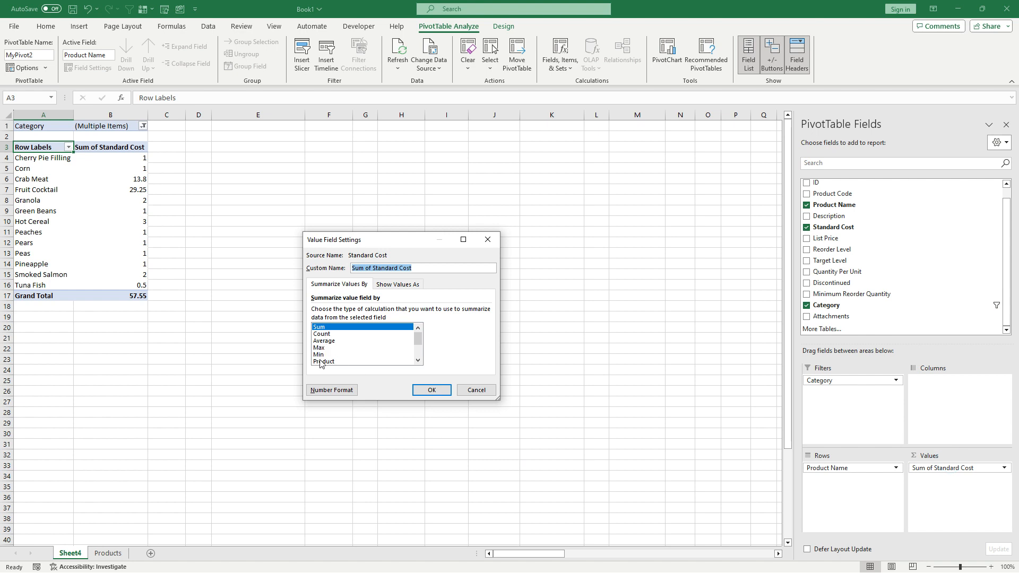
scroll(417, 360, "down", 1)
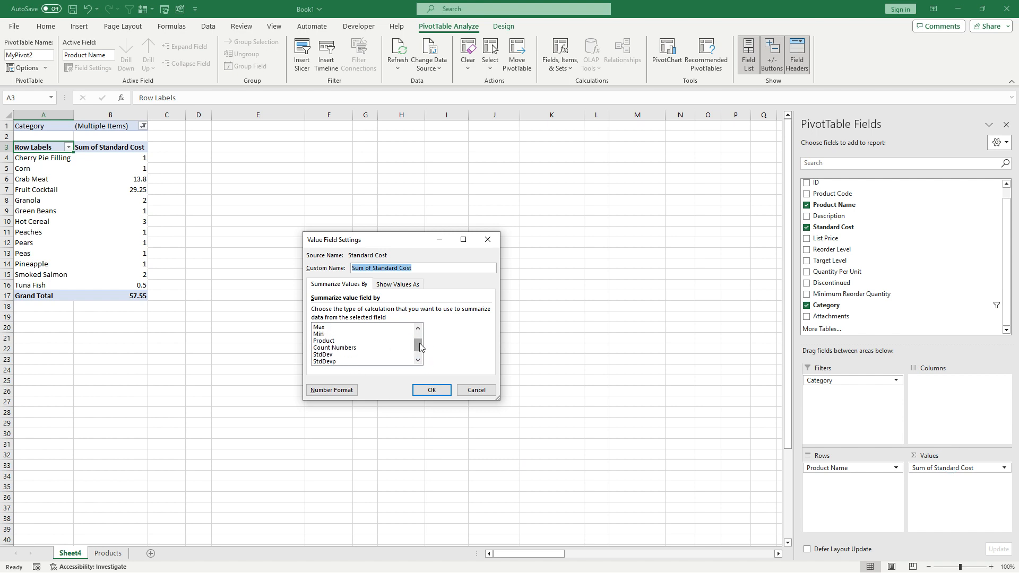
scroll(419, 347, "up", 1)
left_click(321, 334)
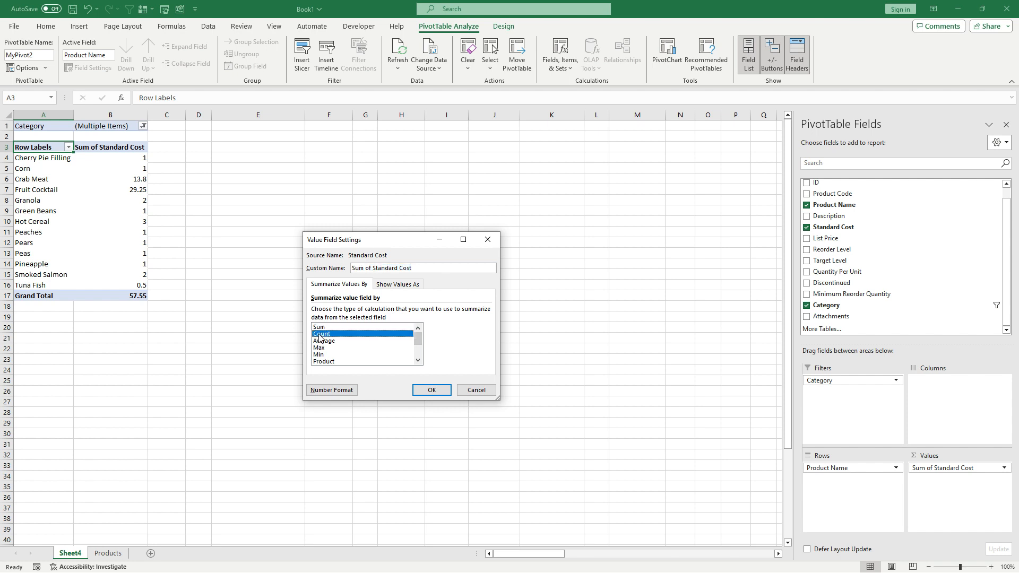
left_click(429, 390)
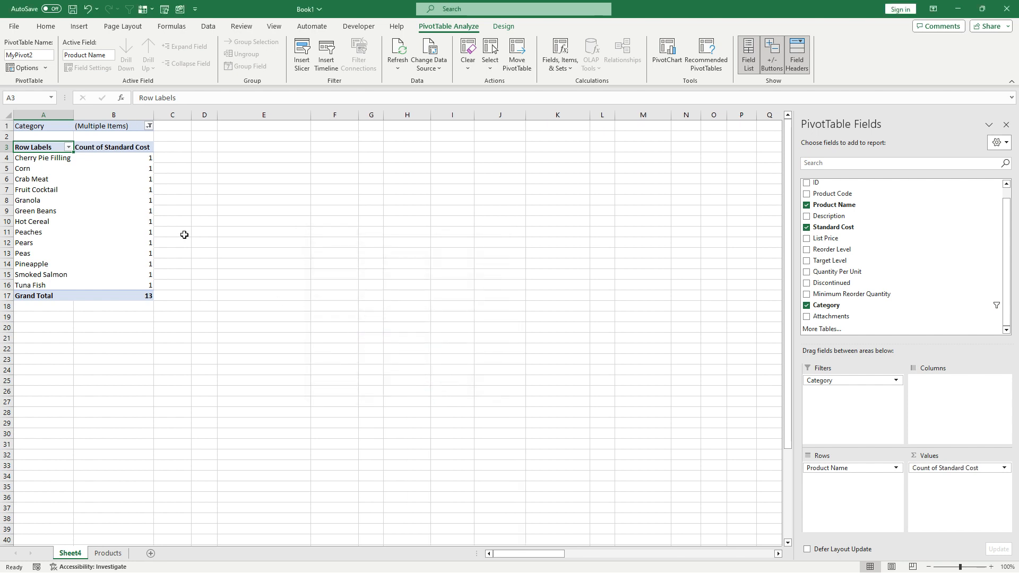
left_click_drag(135, 167, 136, 222)
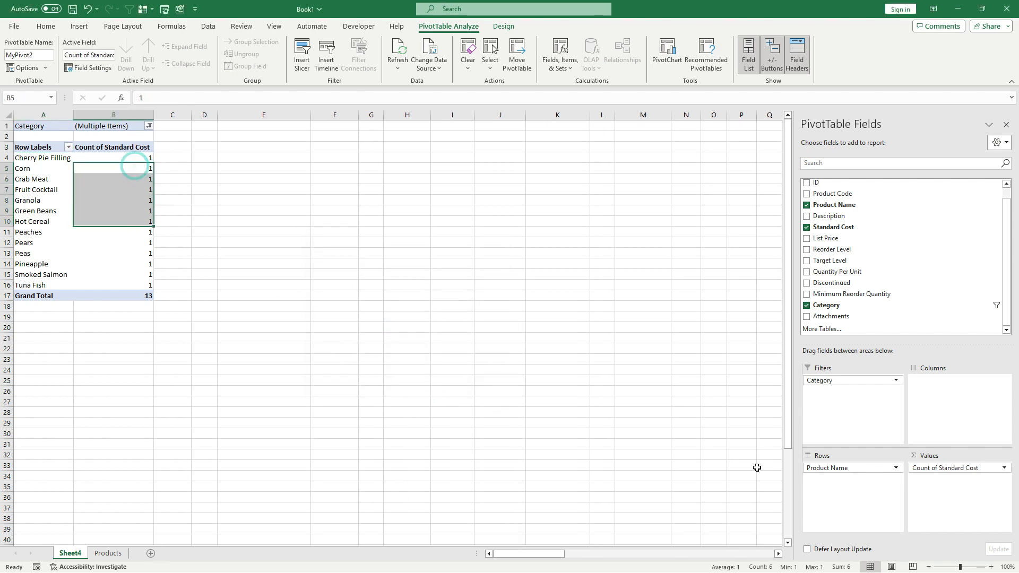
- Switch the Standard Cost value field back to being summarized by Sum
left_click(1004, 469)
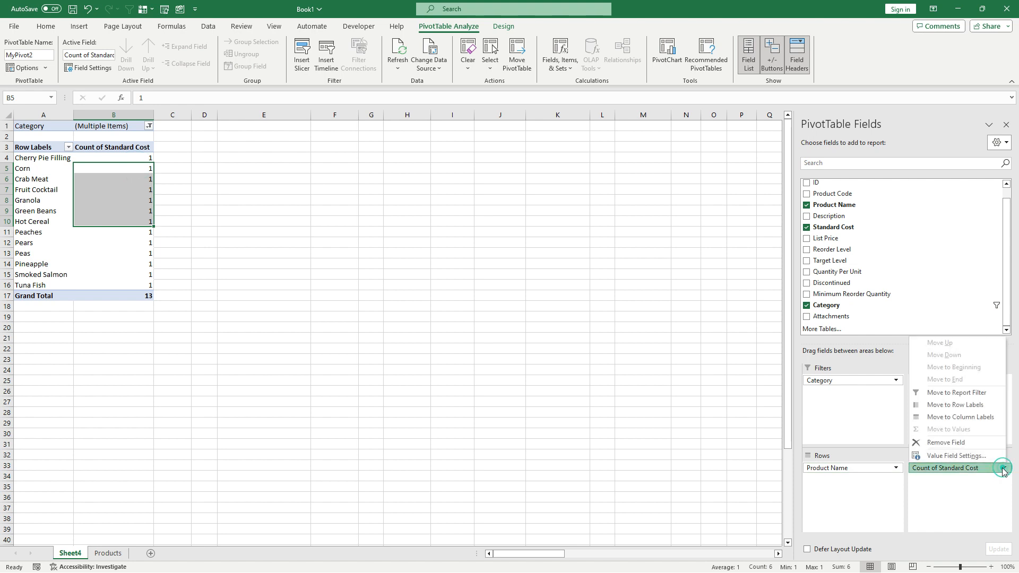
left_click(952, 456)
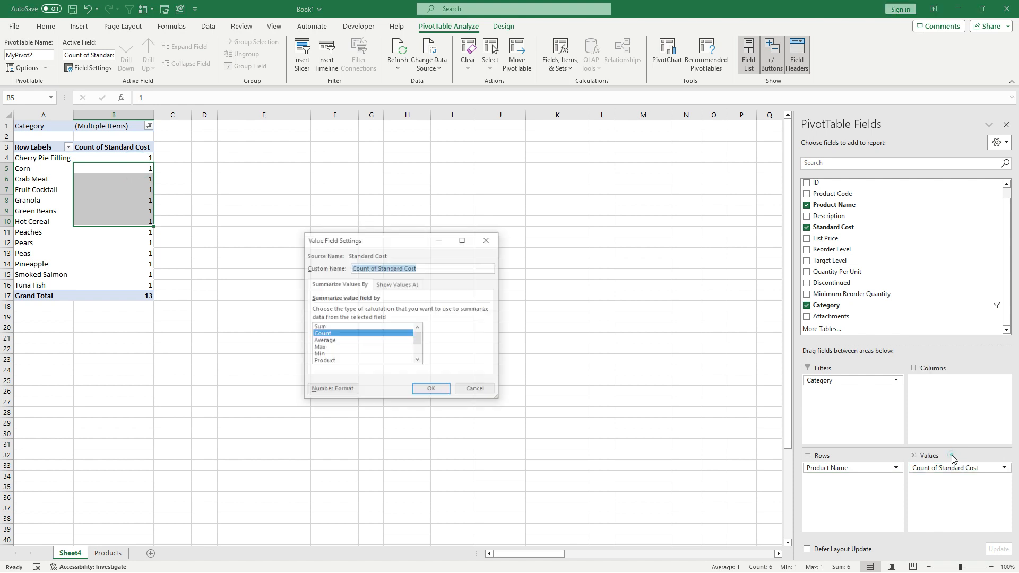
left_click(320, 327)
left_click(432, 390)
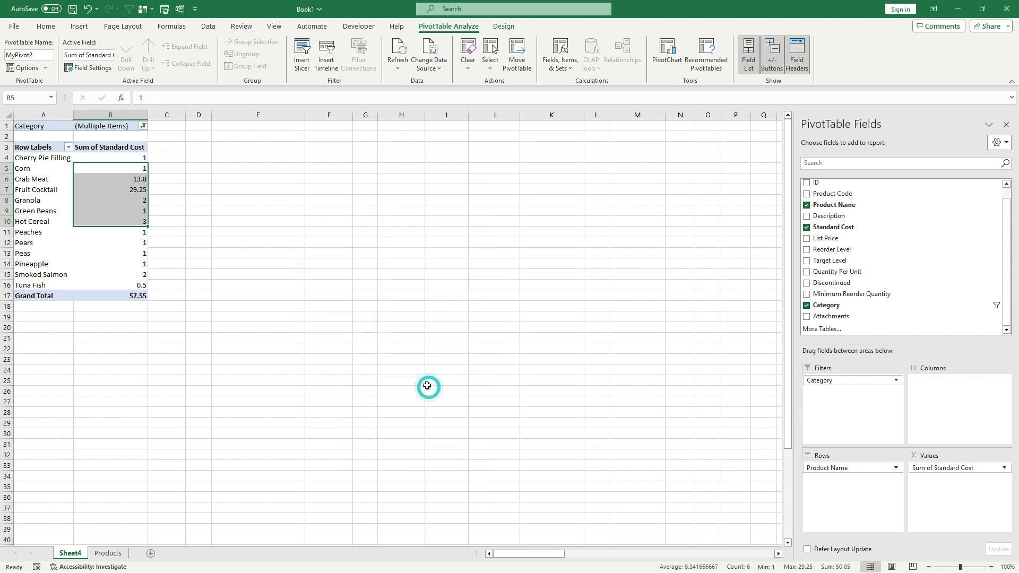
- Turn on banded rows for the PivotTable, and try banded columns before switching them off again
left_click(441, 360)
left_click(87, 209)
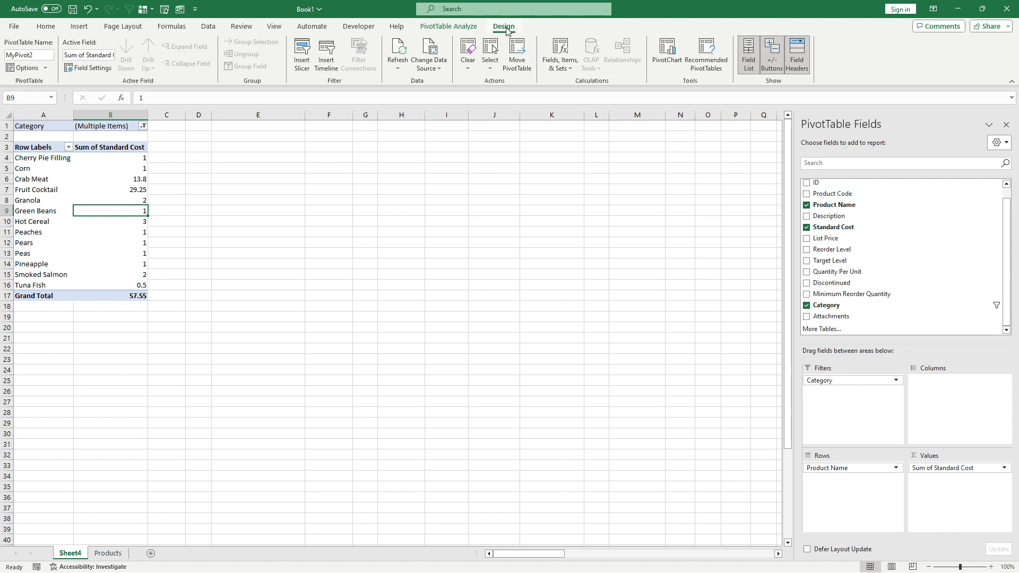
left_click(504, 26)
left_click(200, 51)
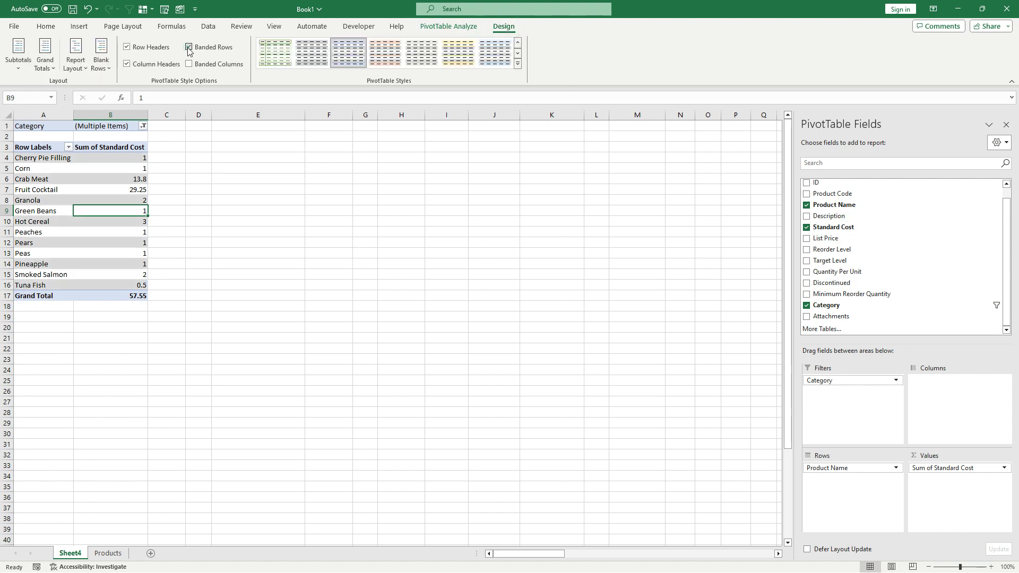
left_click(189, 65)
left_click(189, 64)
- Apply the yellow Medium PivotTable style with black header and grand total rows
left_click(519, 64)
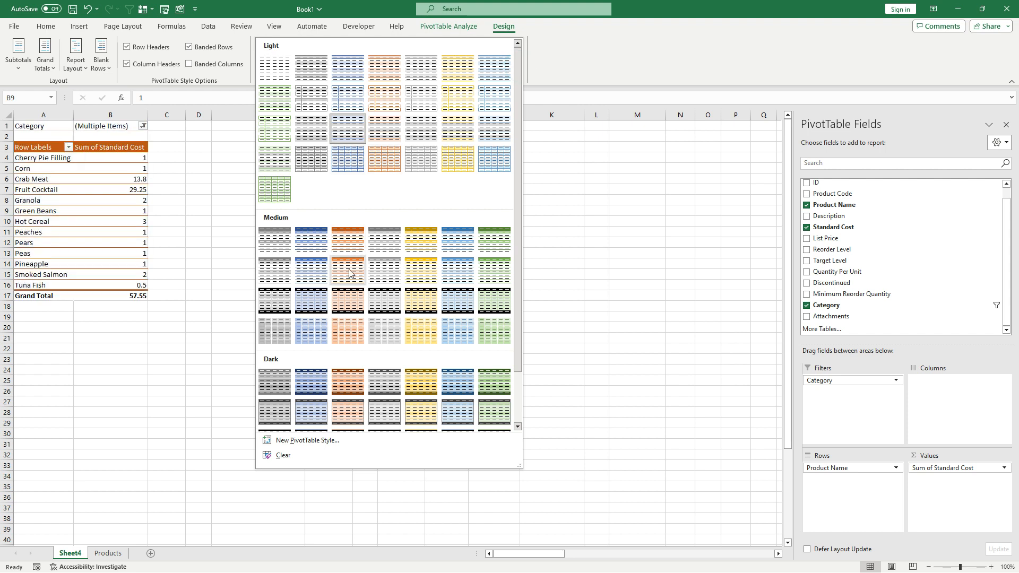
left_click(415, 307)
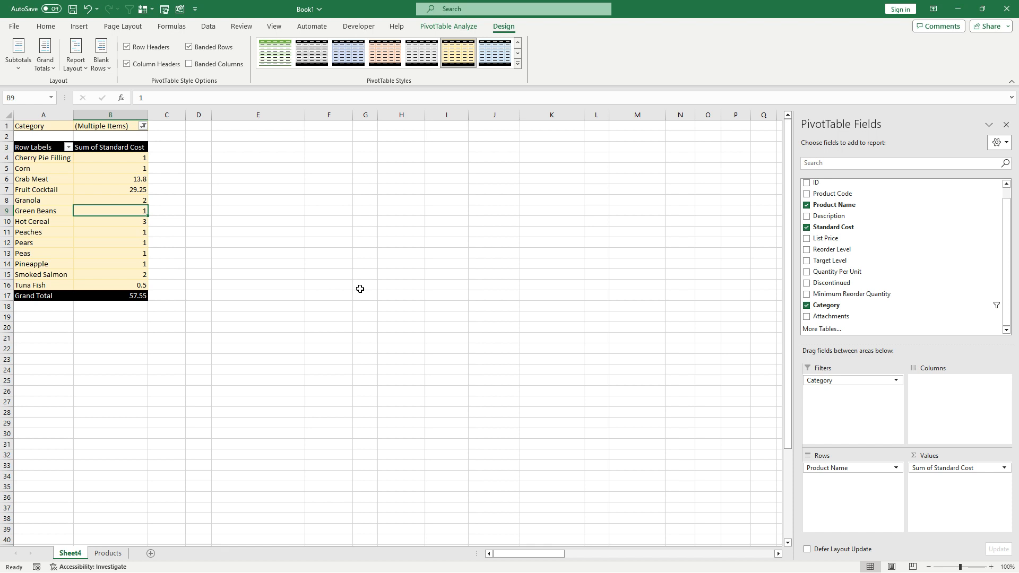
left_click(99, 245)
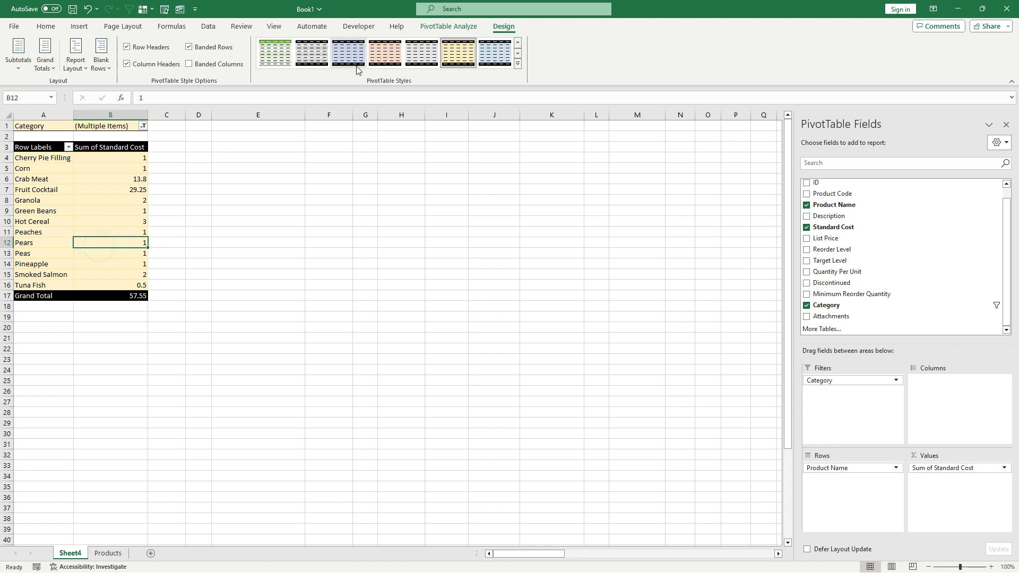
- Add Quantity Per Unit as a second report filter below Category, leaving it set to all items
left_click(448, 29)
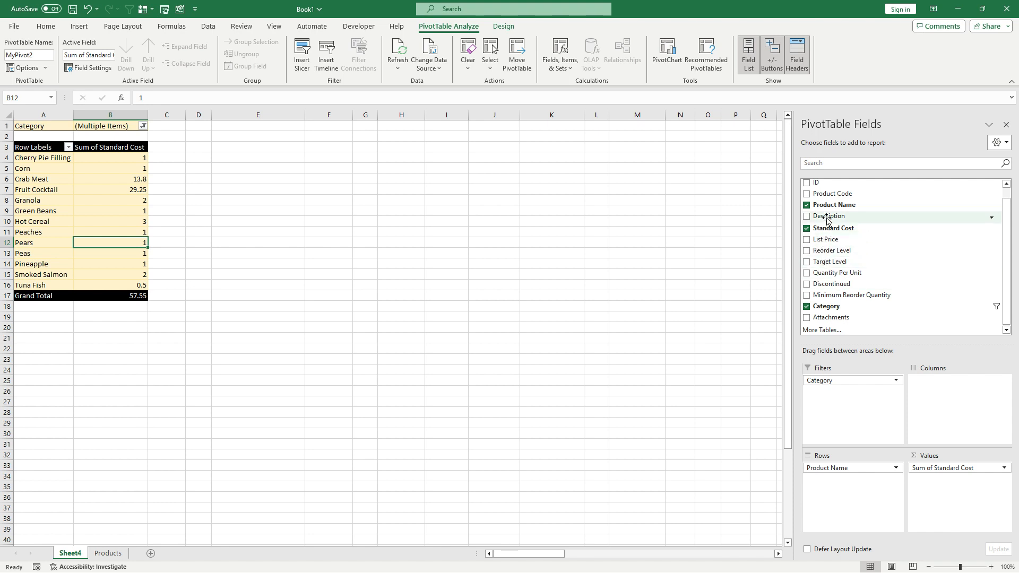
left_click_drag(828, 271, 840, 409)
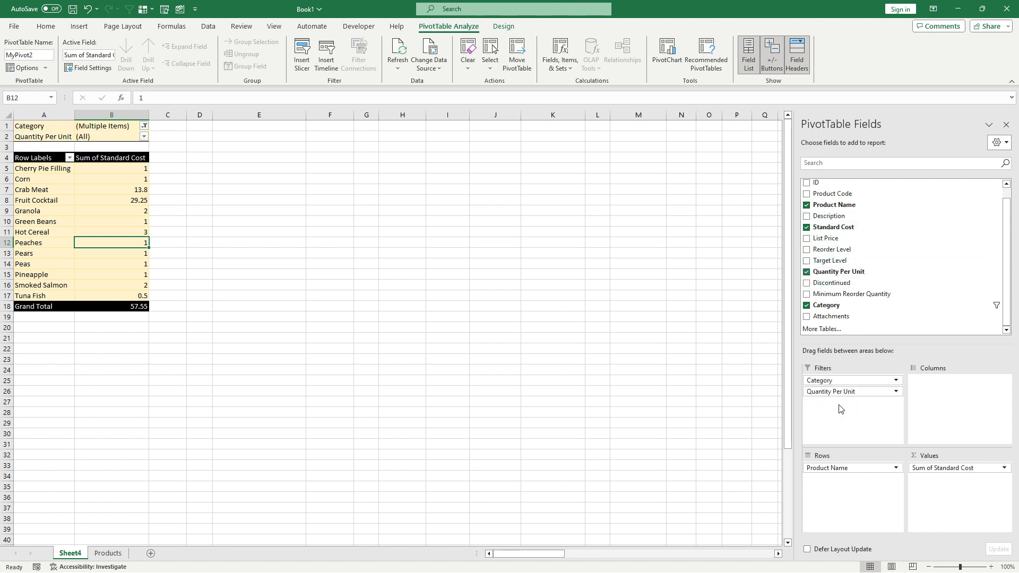
left_click(144, 138)
left_click(144, 138)
- Change the Standard Cost of Green Beans to 2345 in the Products source data
left_click_drag(34, 222, 127, 223)
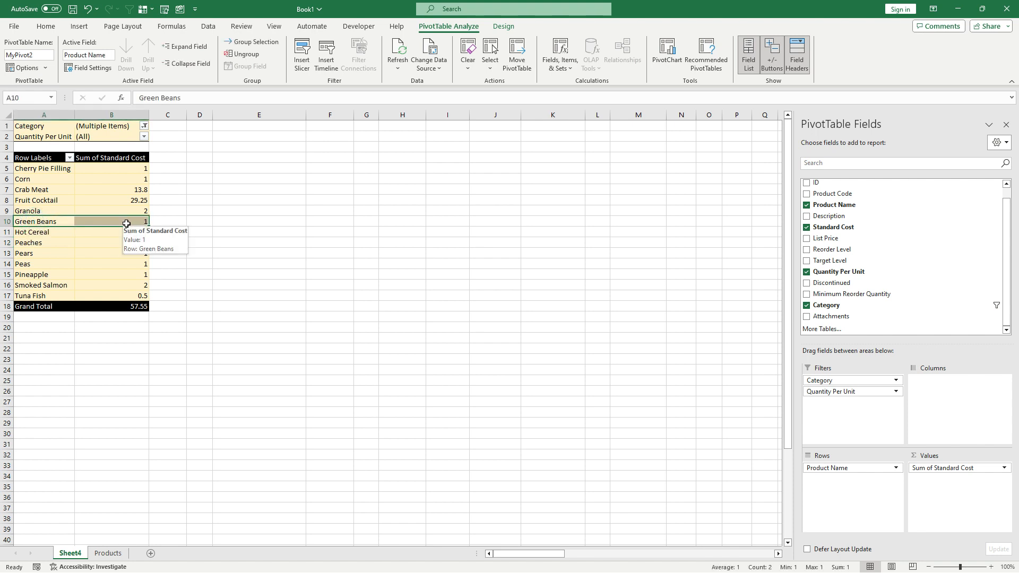
left_click(108, 553)
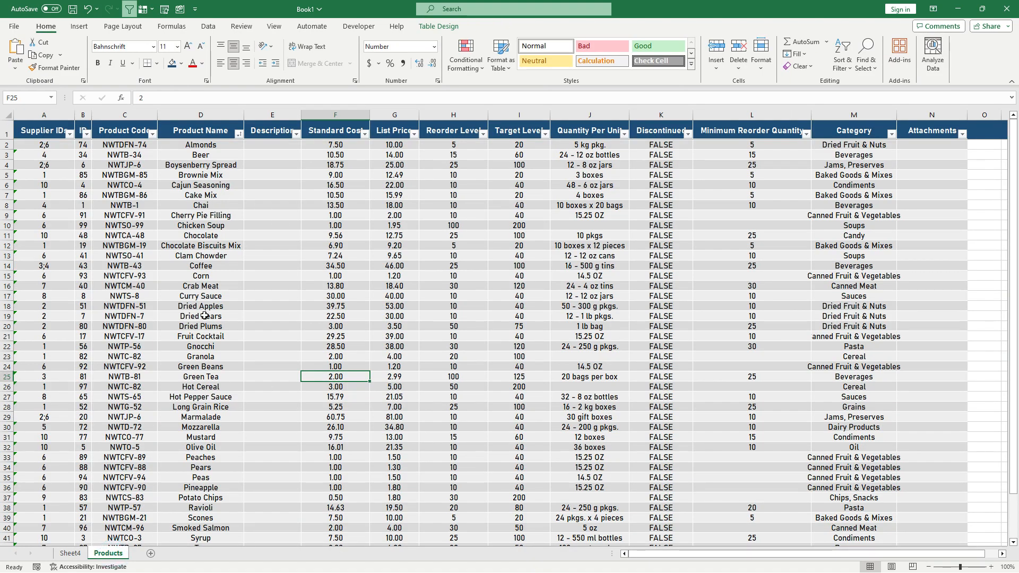
left_click_drag(196, 367, 328, 365)
left_click(328, 365)
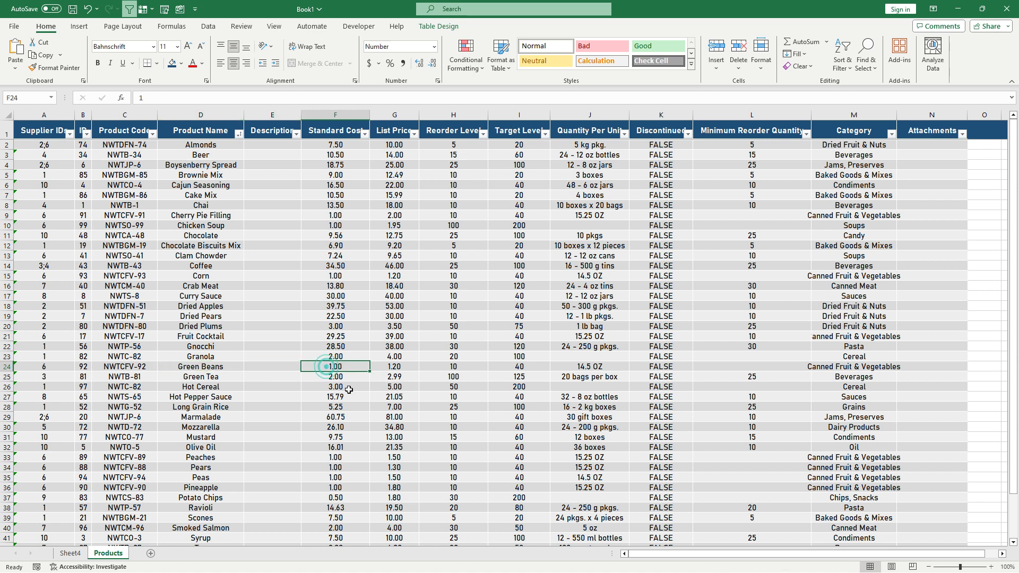
type("2,")
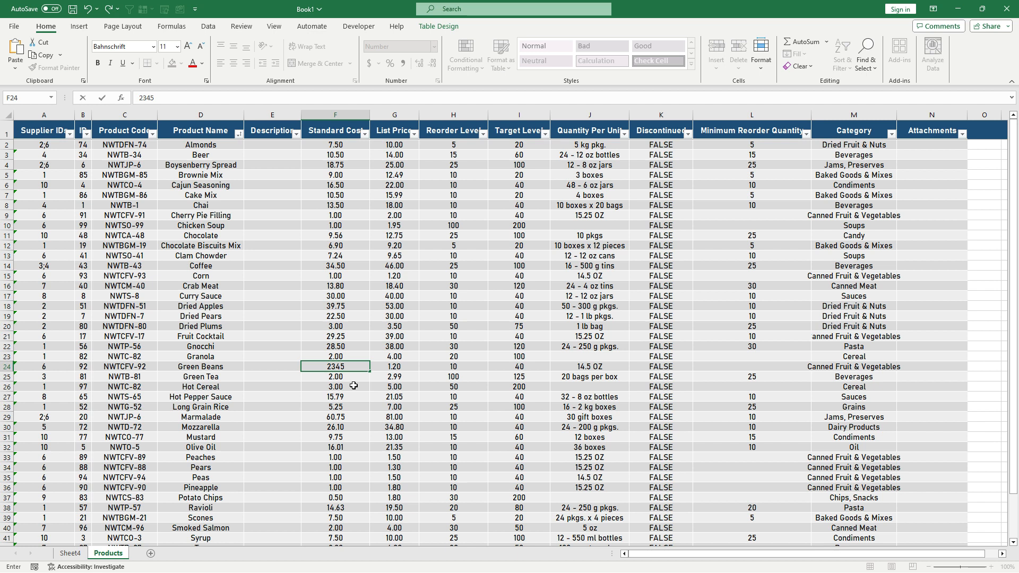
type("345")
key("ctrl+Return")
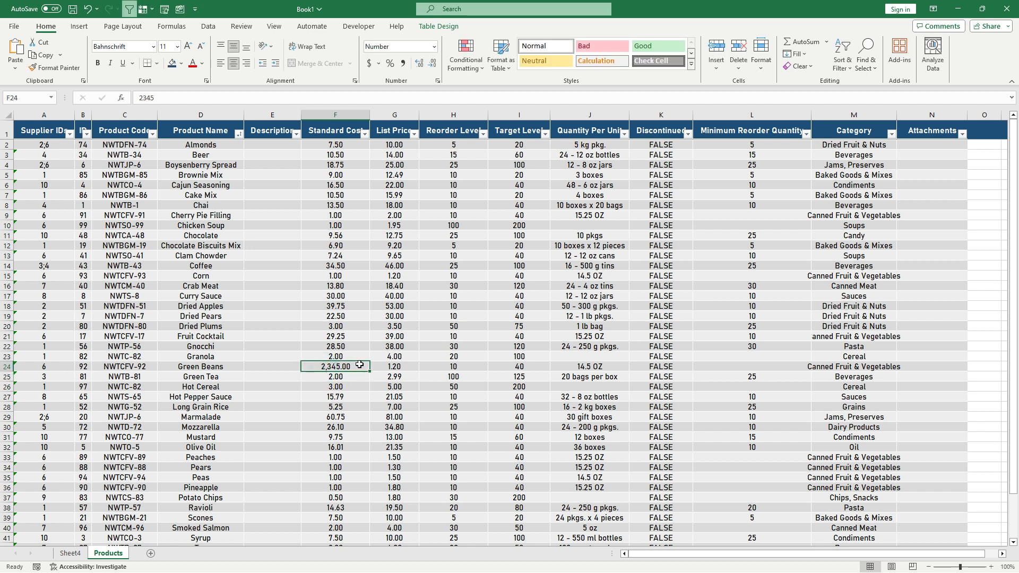
- Refresh the PivotTable on Sheet4 from its source data and check the Green Beans row
left_click(70, 553)
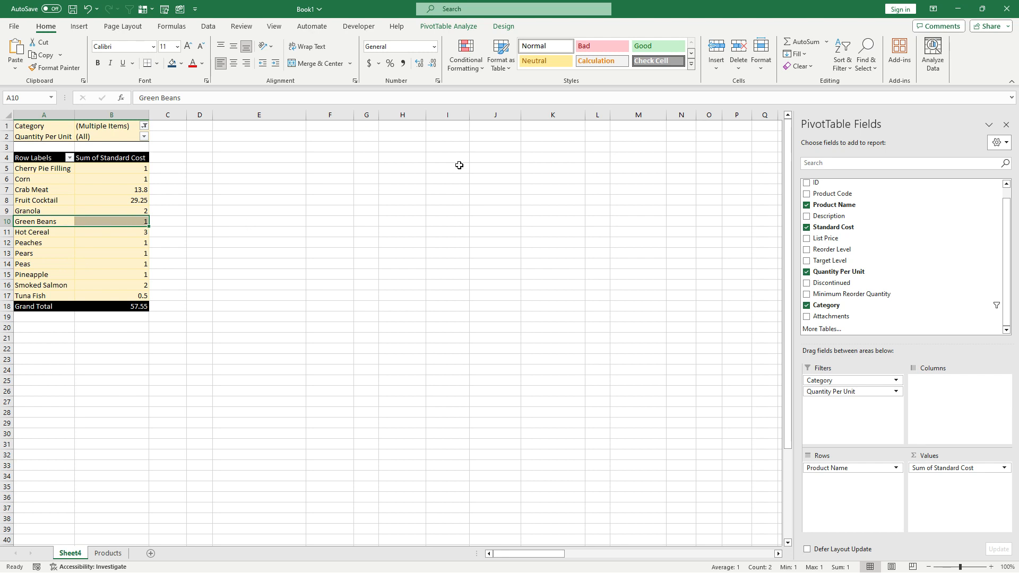
left_click(454, 29)
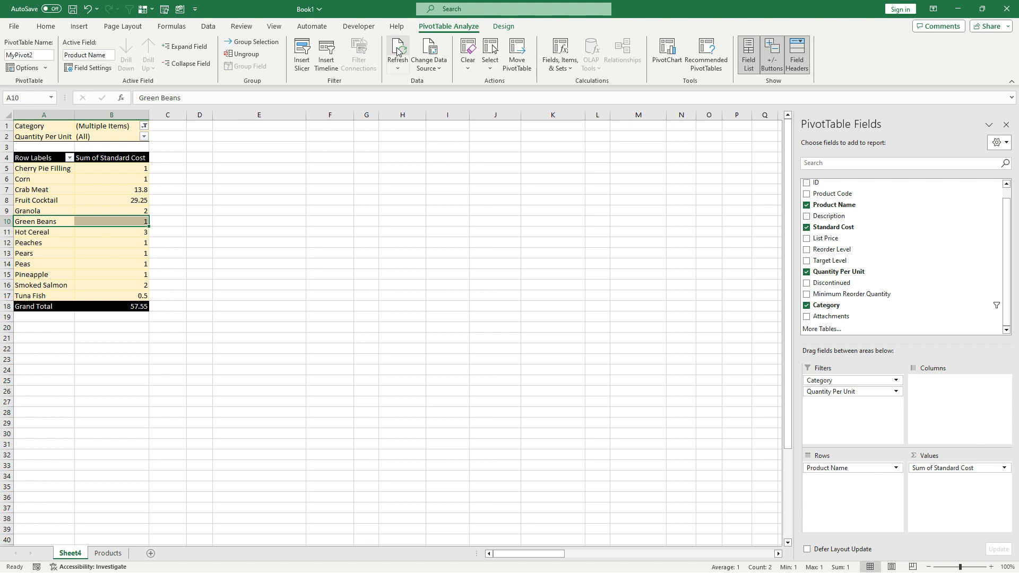
left_click(254, 264)
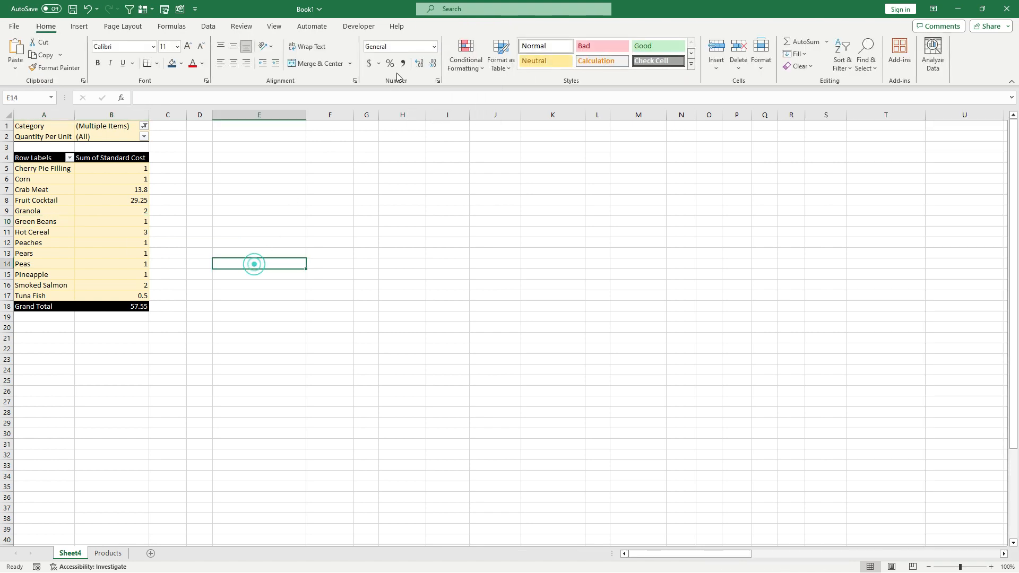
left_click(67, 190)
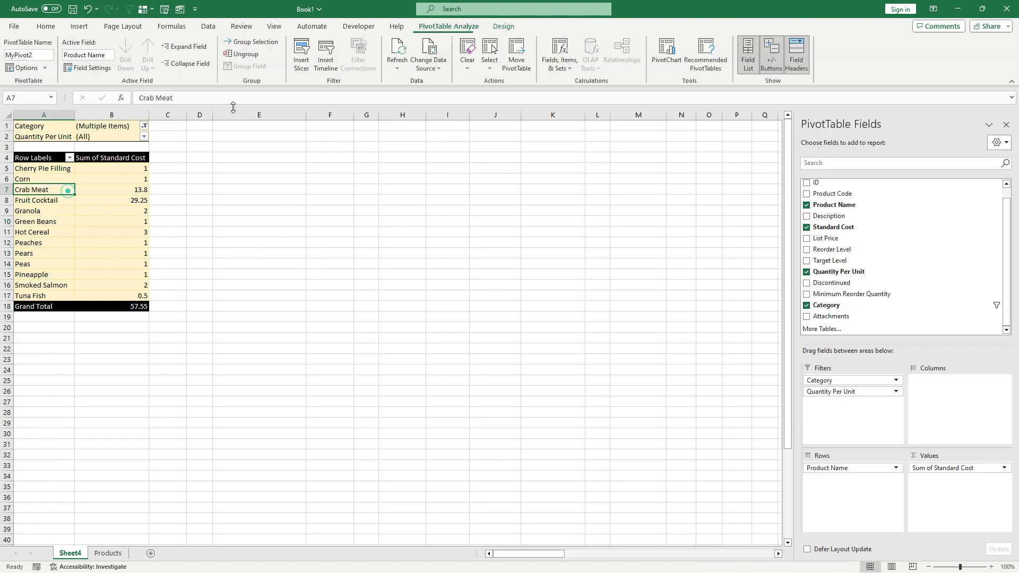
left_click(396, 49)
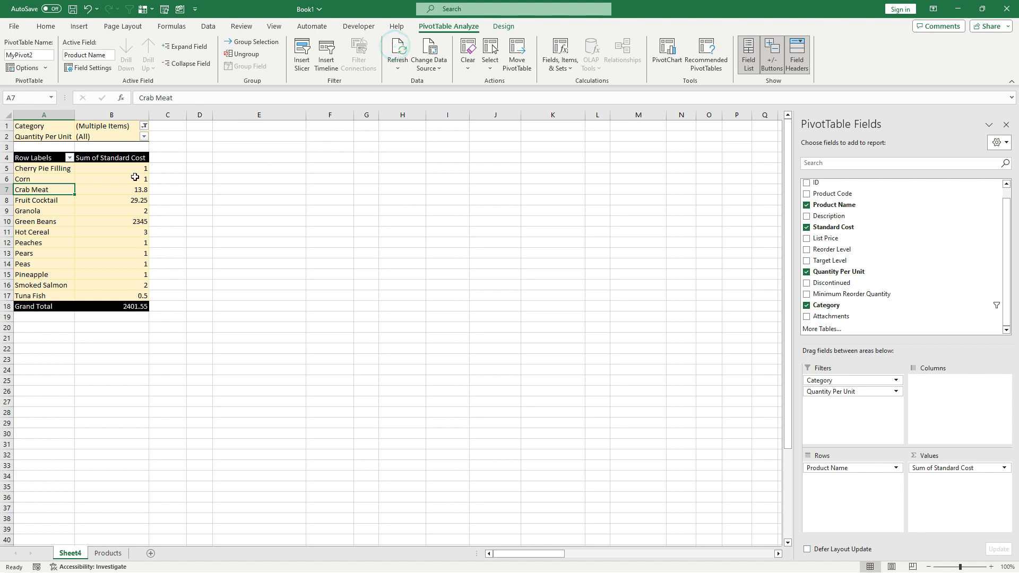
left_click_drag(36, 224, 124, 223)
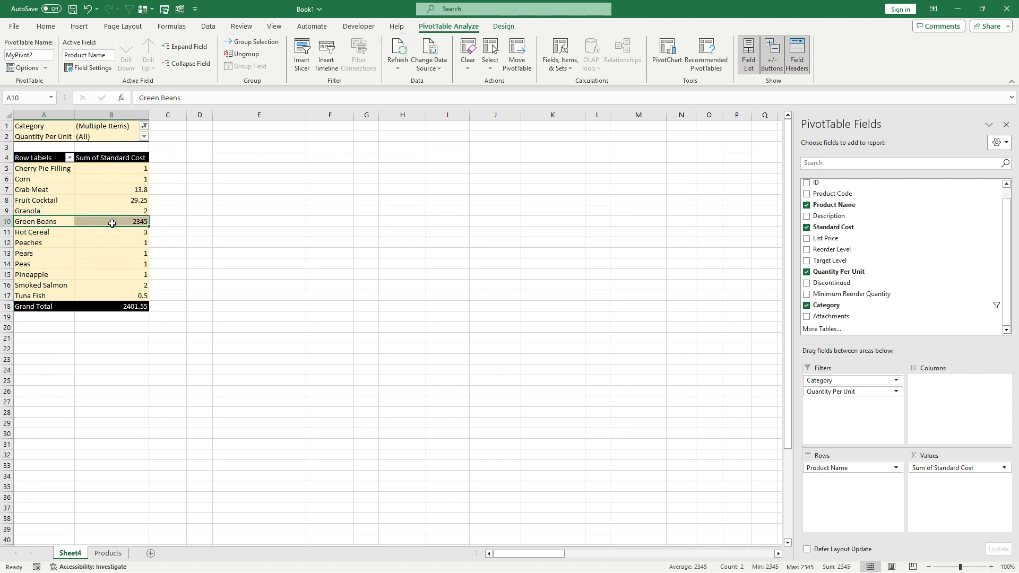